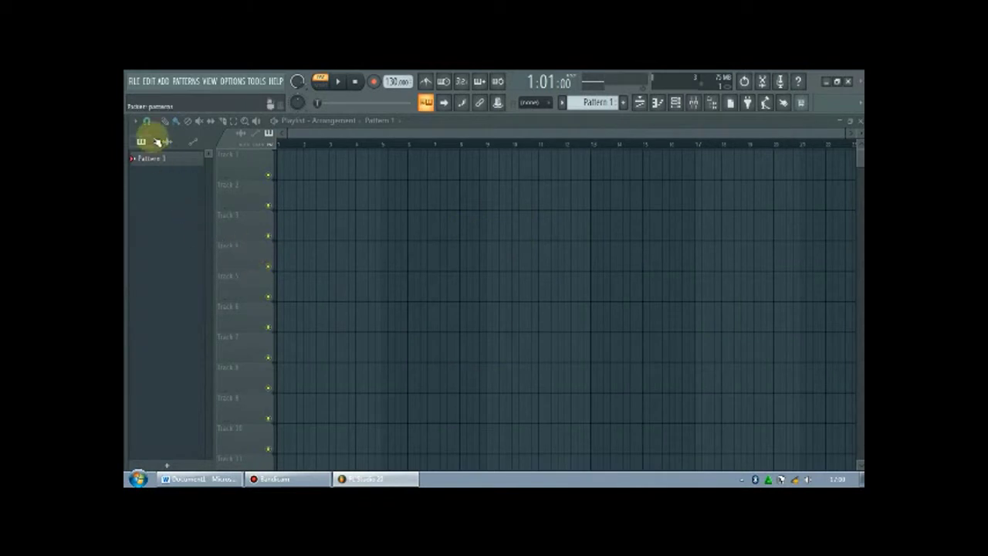
click(134, 82)
click(133, 82)
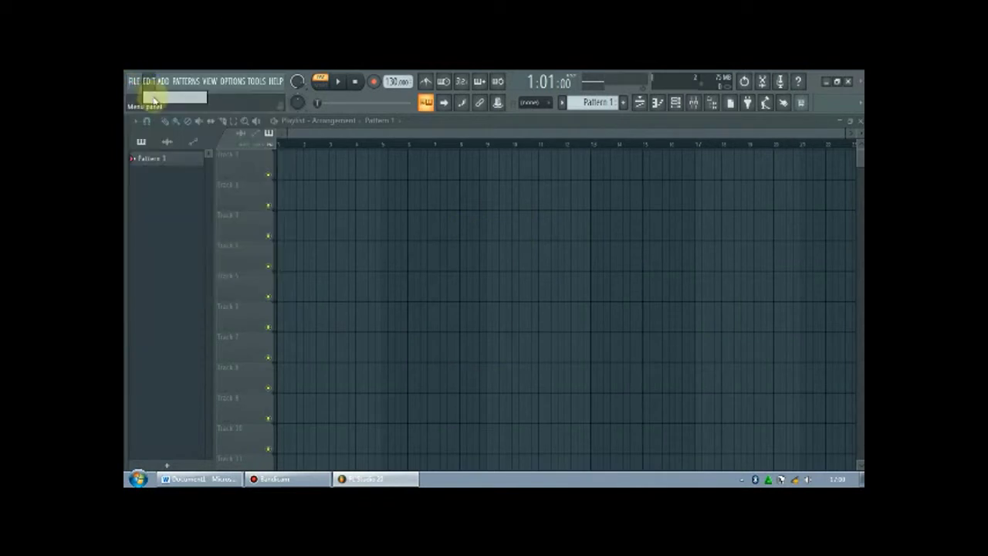
click(138, 84)
click(480, 243)
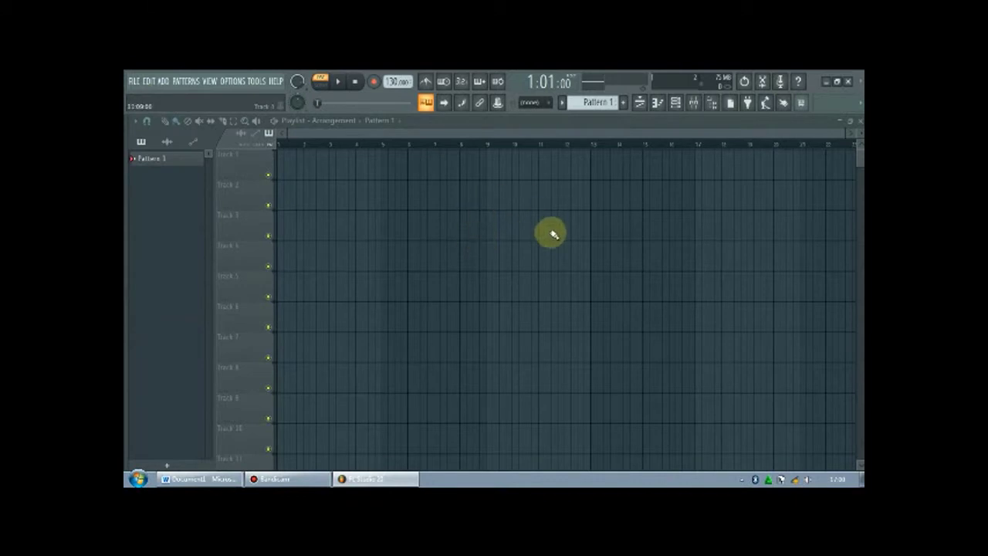
Step: Show the desktop, open its Sound folder and display the audio files as a list
click(859, 479)
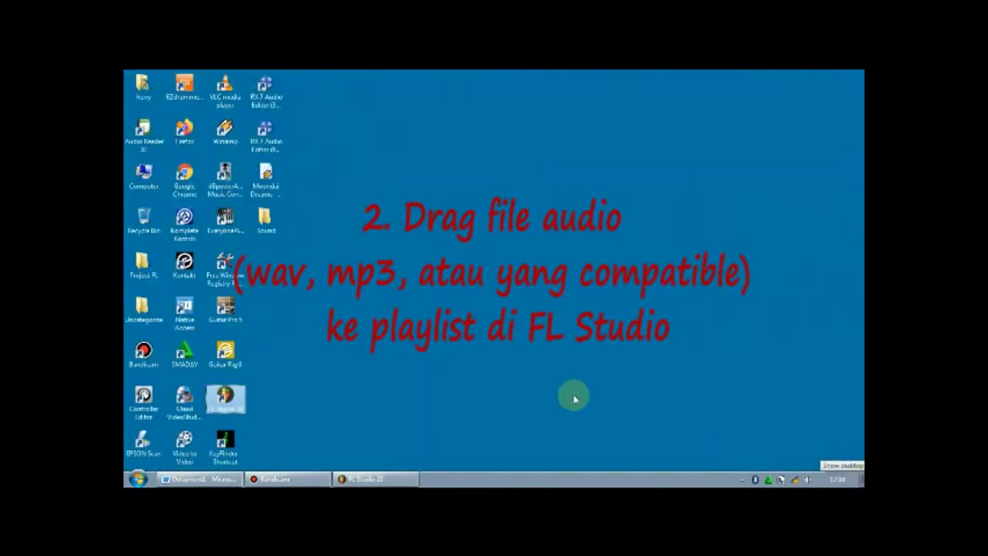
double_click(263, 229)
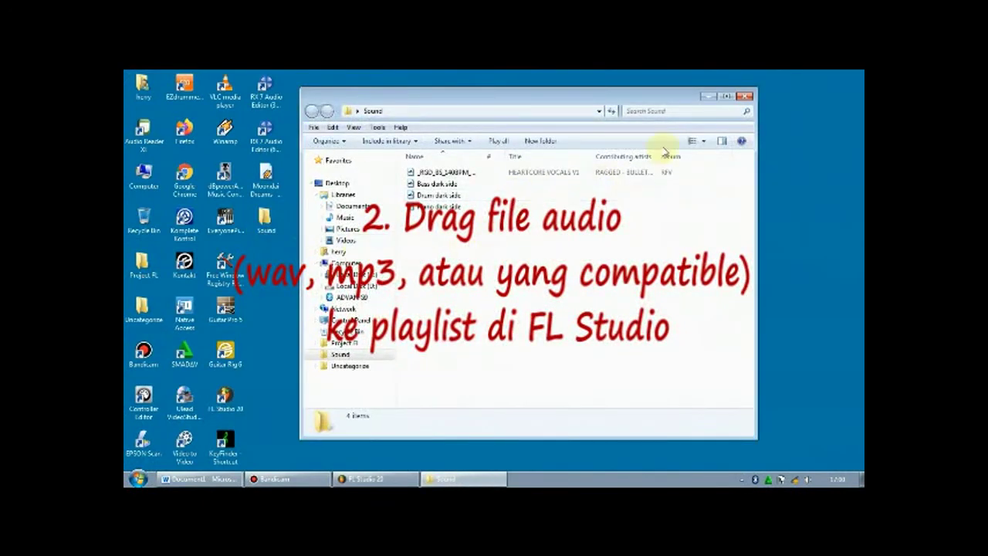
click(704, 144)
click(730, 156)
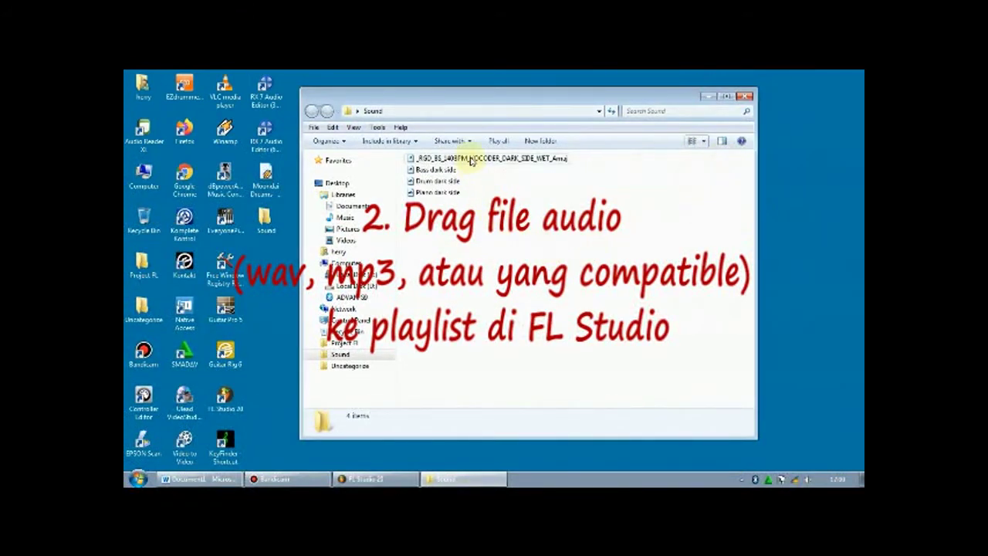
Step: Add the _RGD_BS_140BPM_VOCODER_DARK_SIDE_WET_Amaj file at the start of Track 1 in the FL Studio playlist and play it
drag(469, 158, 281, 175)
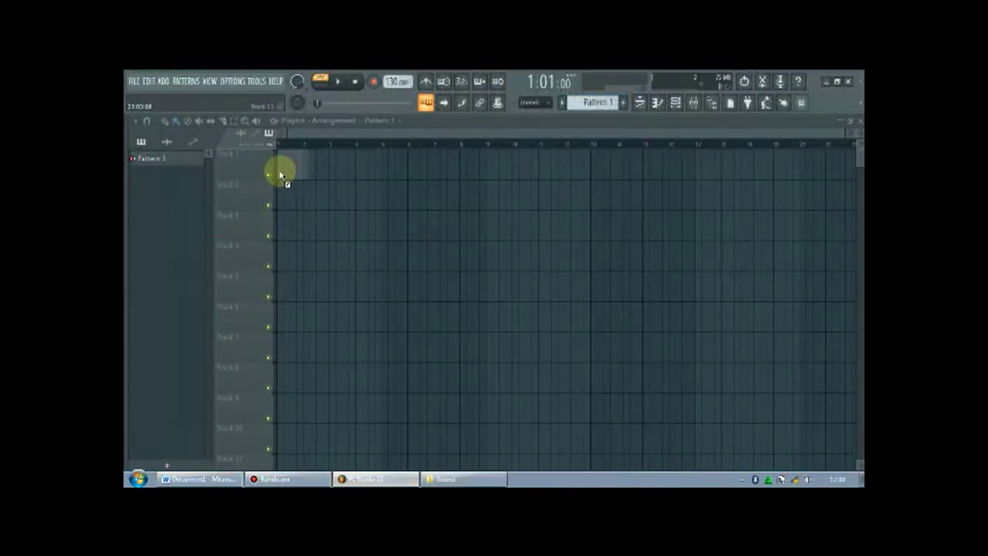
drag(364, 194, 366, 195)
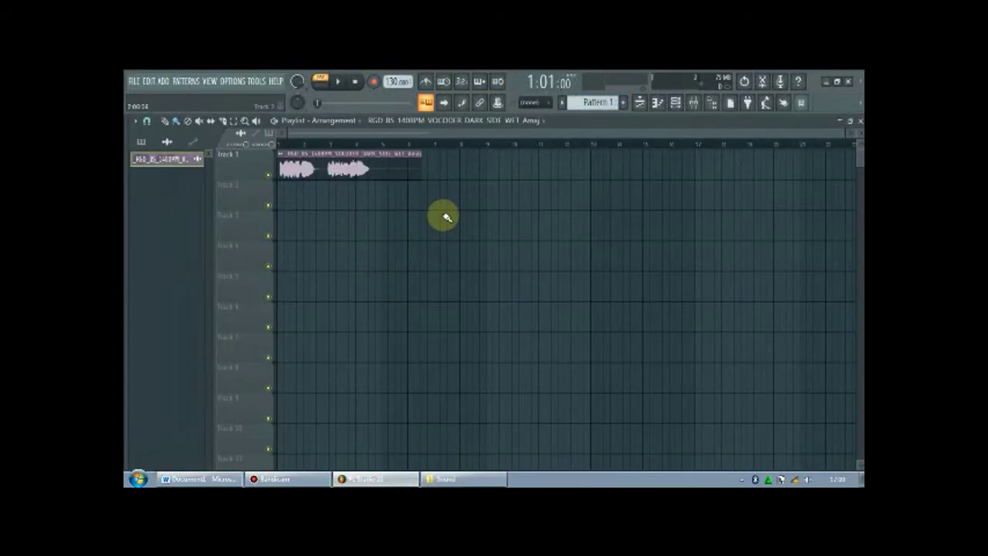
click(339, 83)
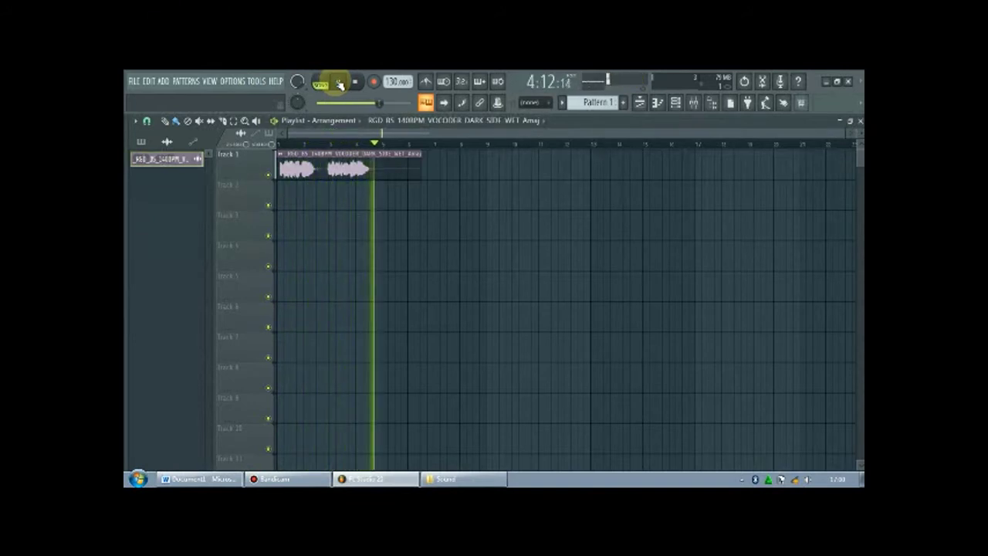
Step: Trim the silent end of the vocoder clip to just before bar 5 and place a second copy at bar 5 on Track 1
drag(423, 159, 381, 165)
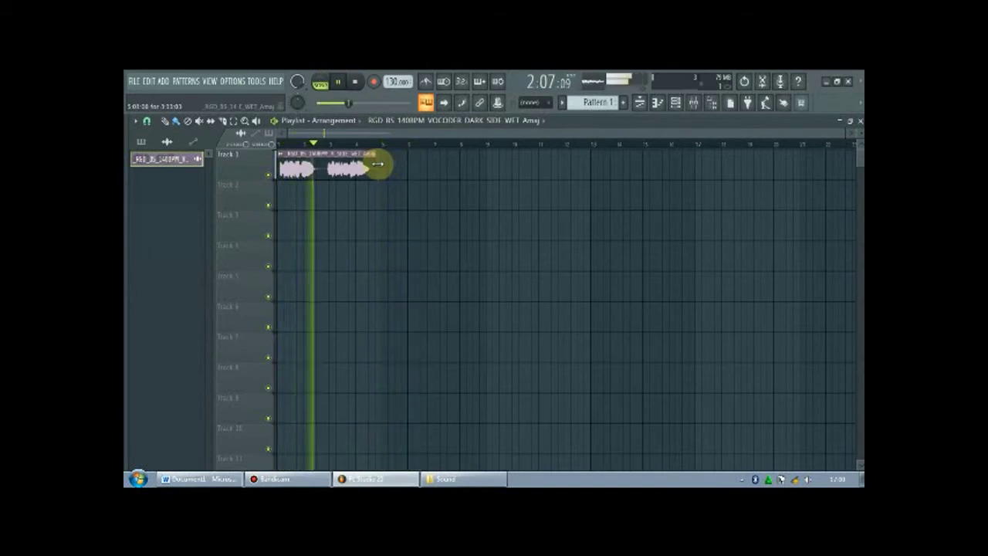
click(386, 167)
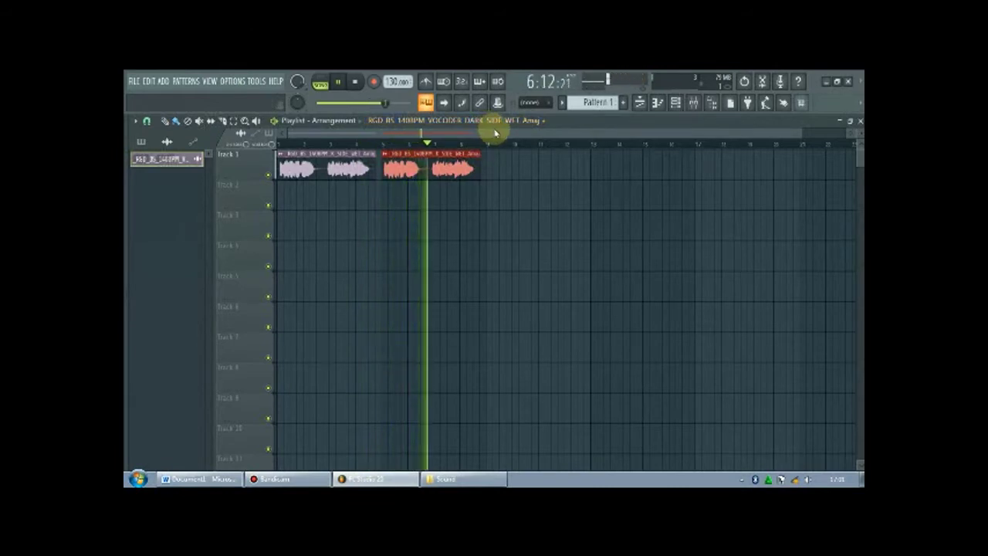
click(356, 82)
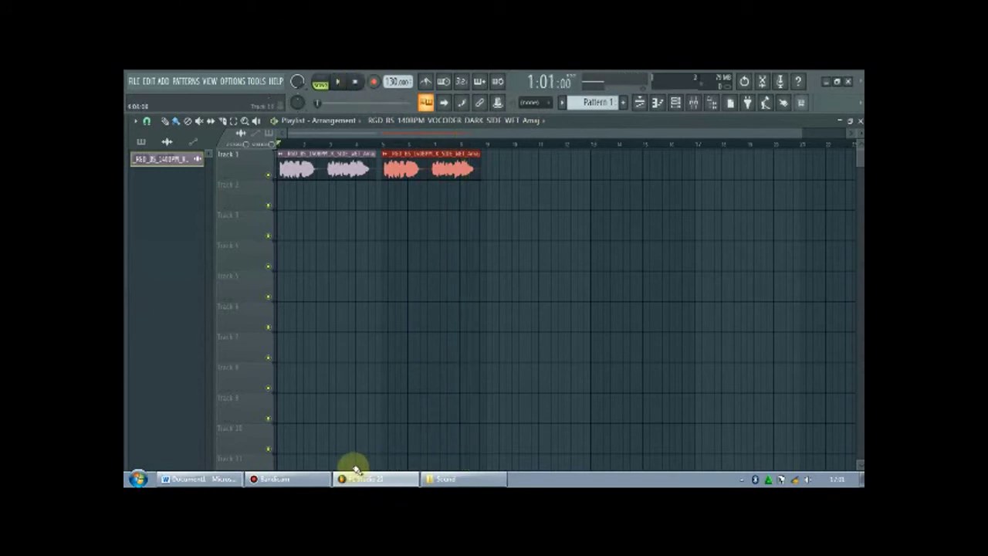
Step: Add the Piano dark side file from the Sound folder at the start of Track 2 and play the arrangement
click(448, 479)
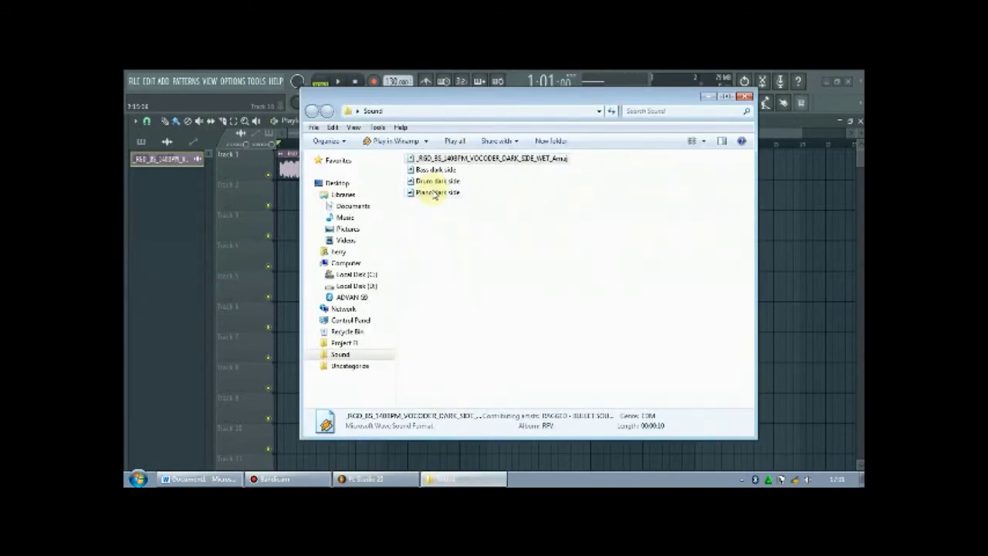
drag(435, 194, 328, 243)
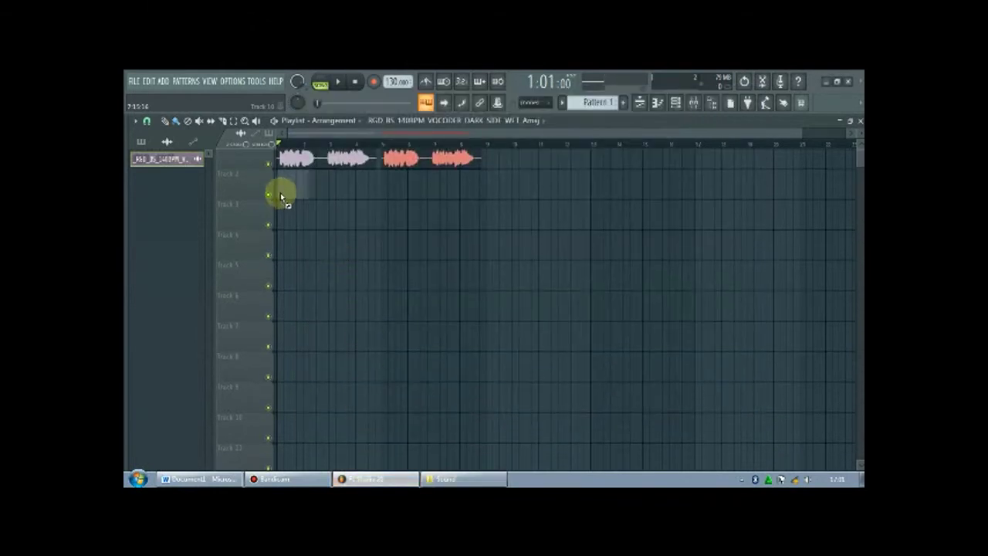
drag(281, 193, 281, 193)
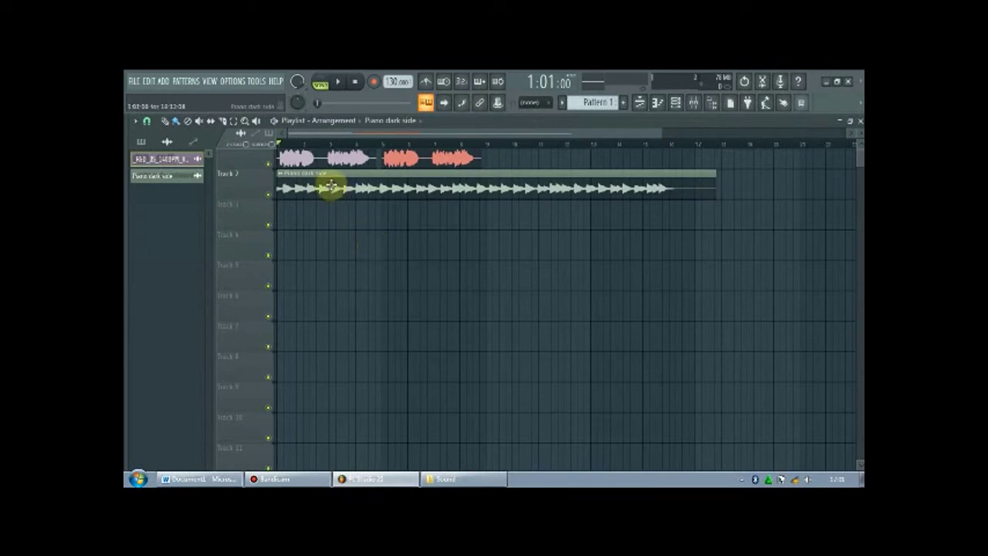
click(340, 85)
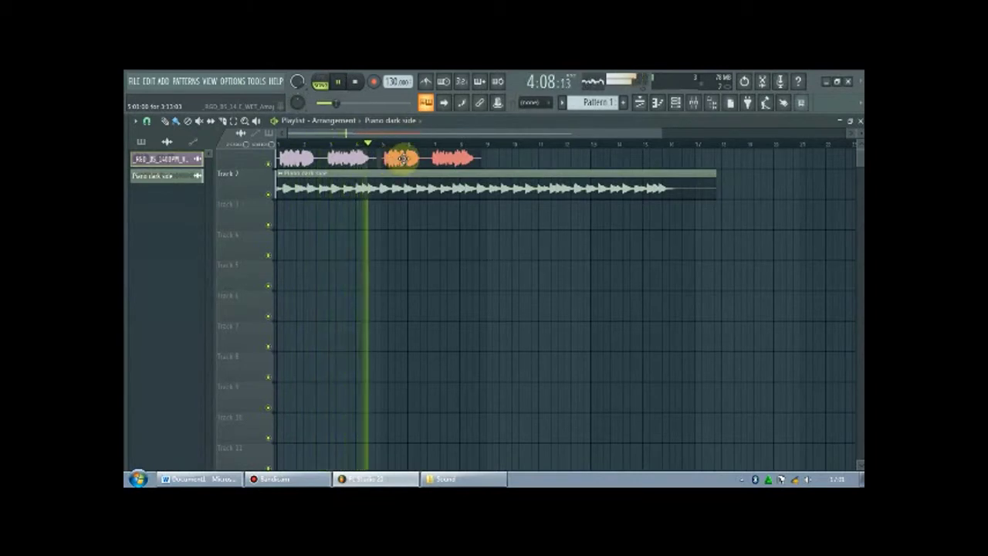
Step: Try the second vocoder clip one bar later at bar 6 on Track 1 and return it to bar 5
drag(404, 158, 416, 159)
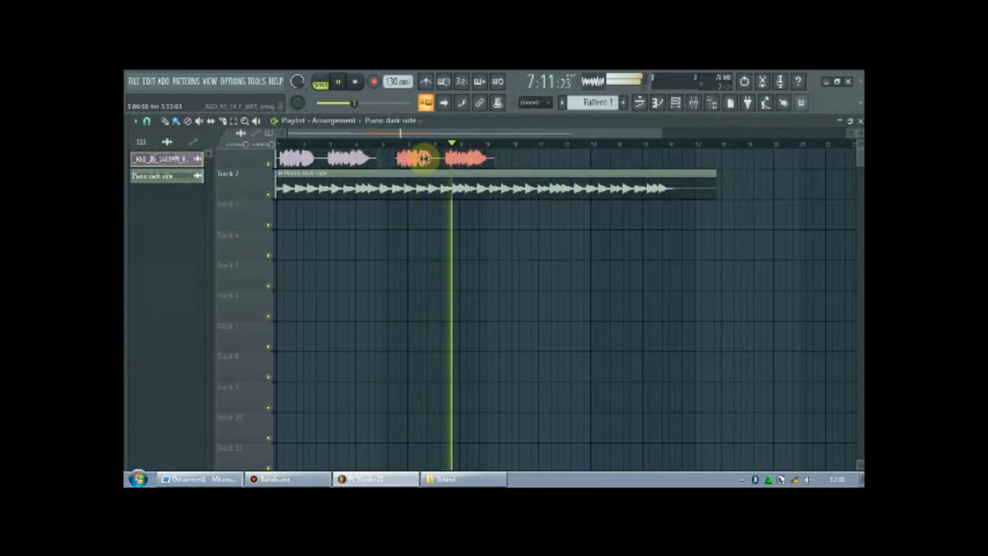
drag(424, 159, 439, 158)
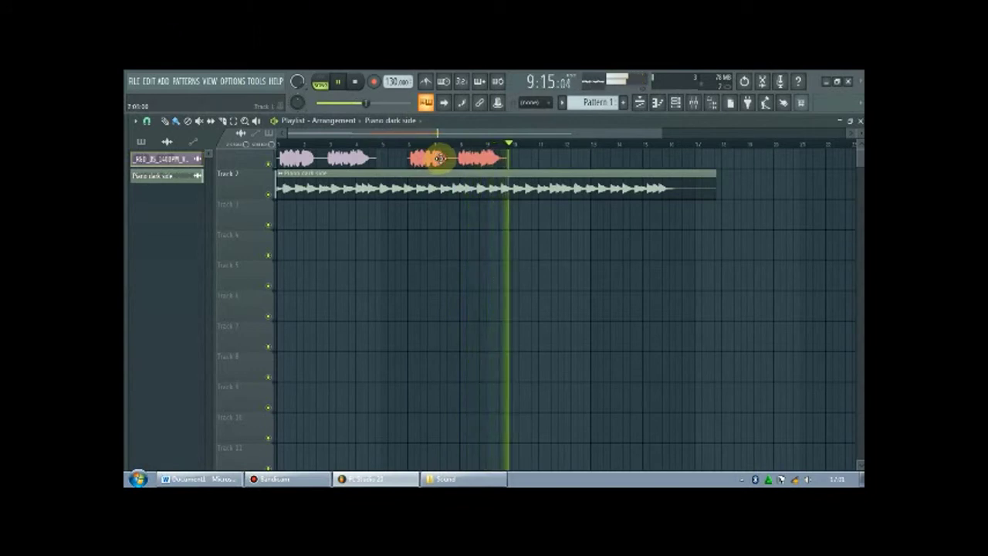
click(352, 83)
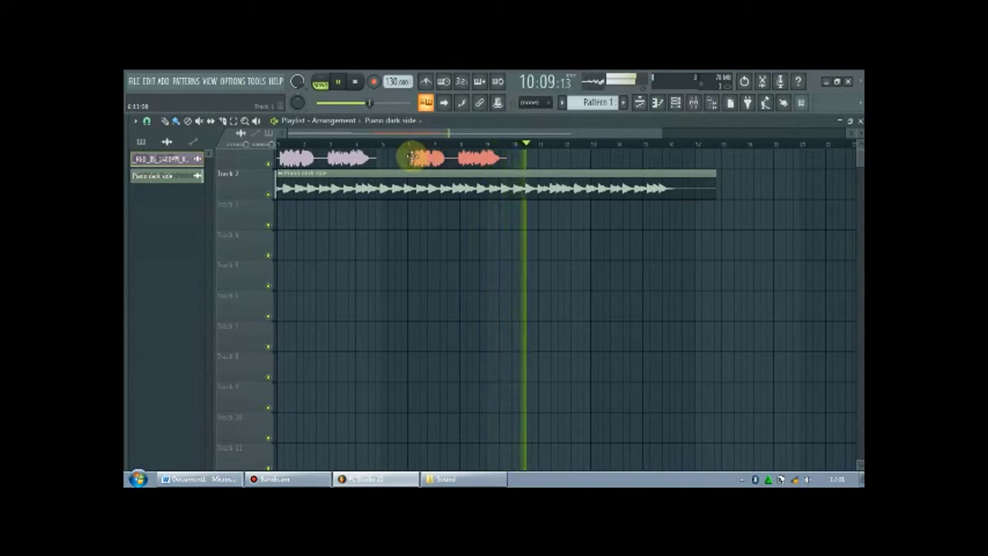
drag(413, 158, 399, 157)
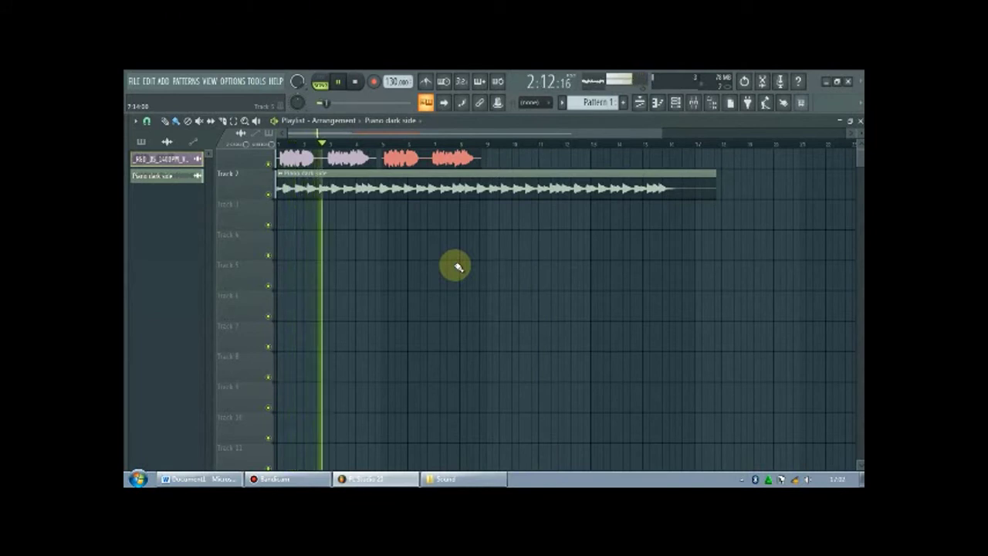
click(495, 158)
right_click(502, 159)
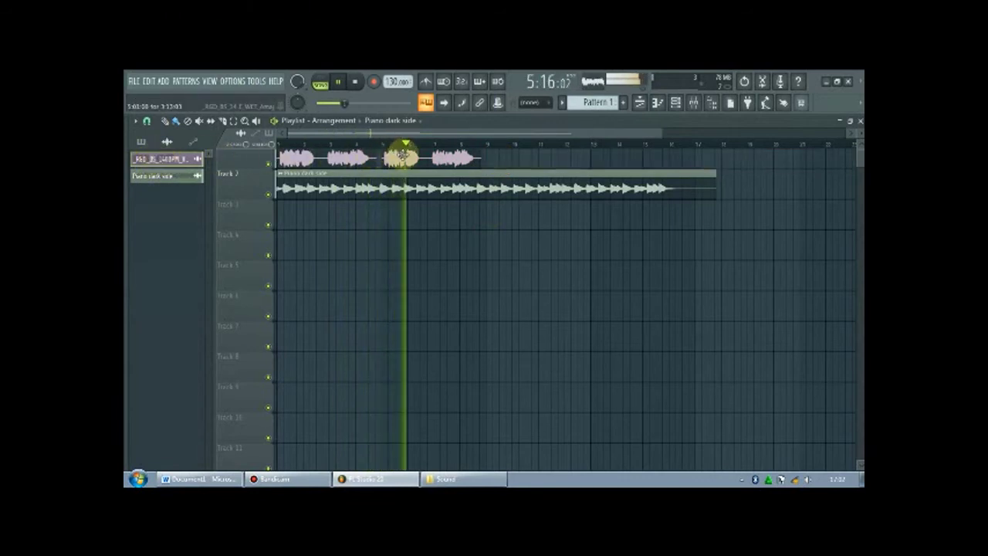
Step: Move the second vocoder clip directly against the end of the first one and play back the timing
drag(402, 157, 395, 157)
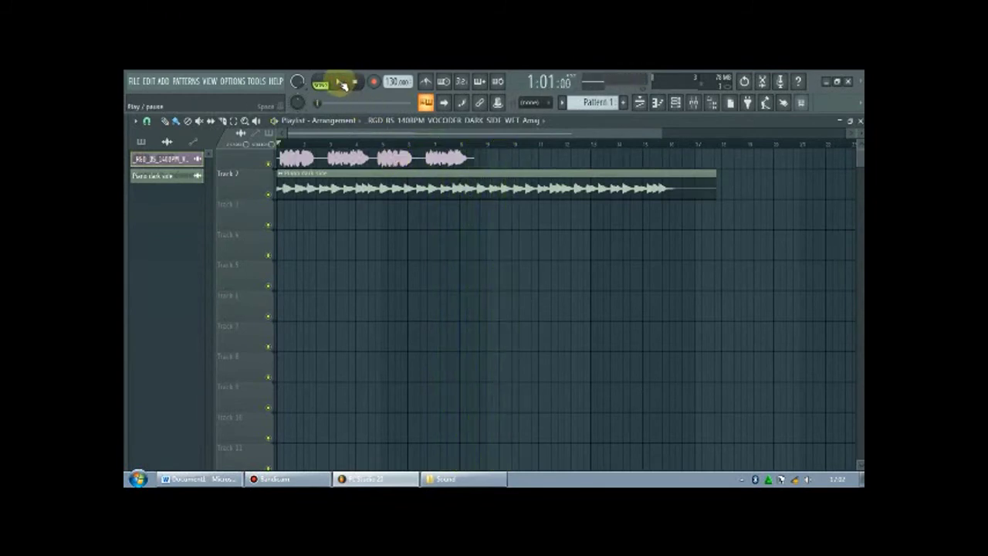
click(342, 84)
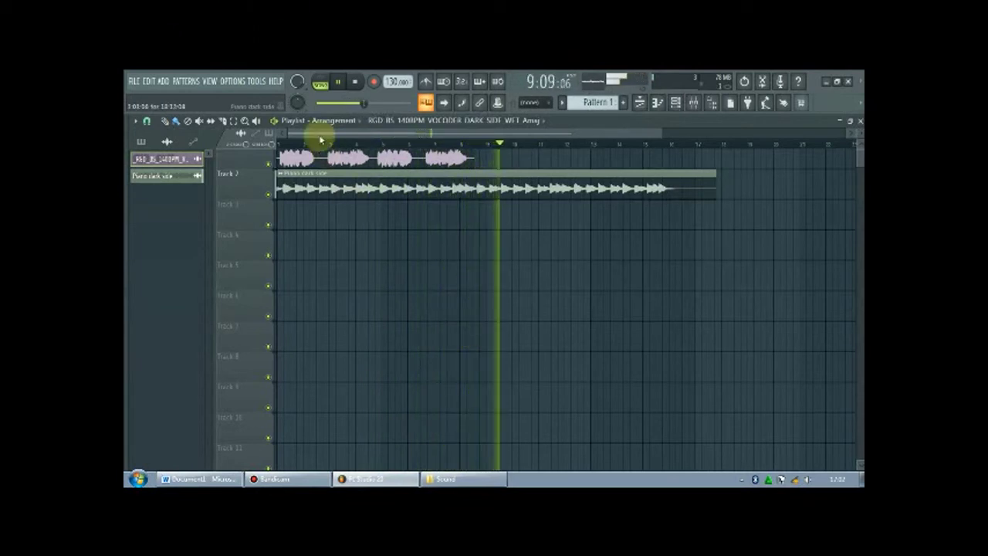
click(356, 83)
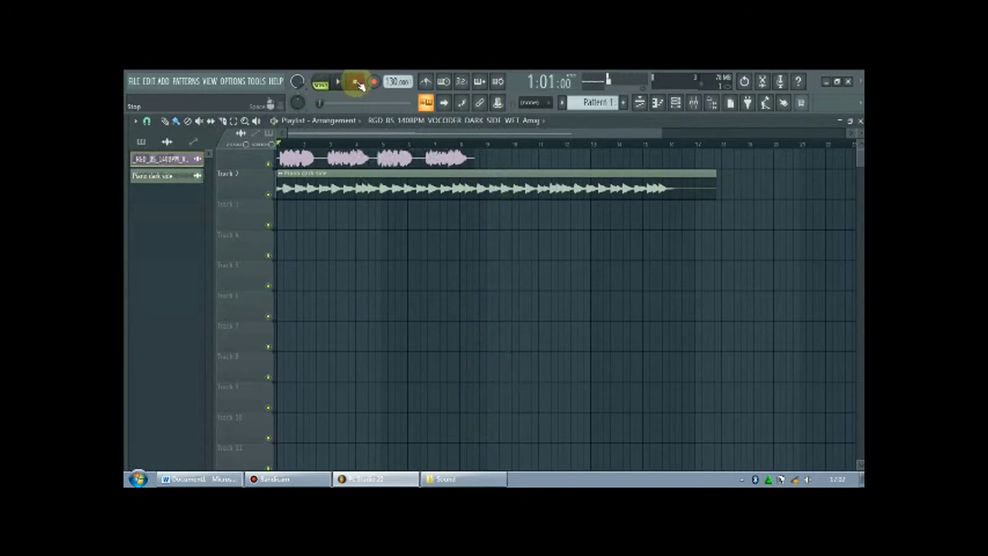
Step: Add the Bass dark side file from the Sound folder at the start of Track 3 and play the arrangement
click(439, 480)
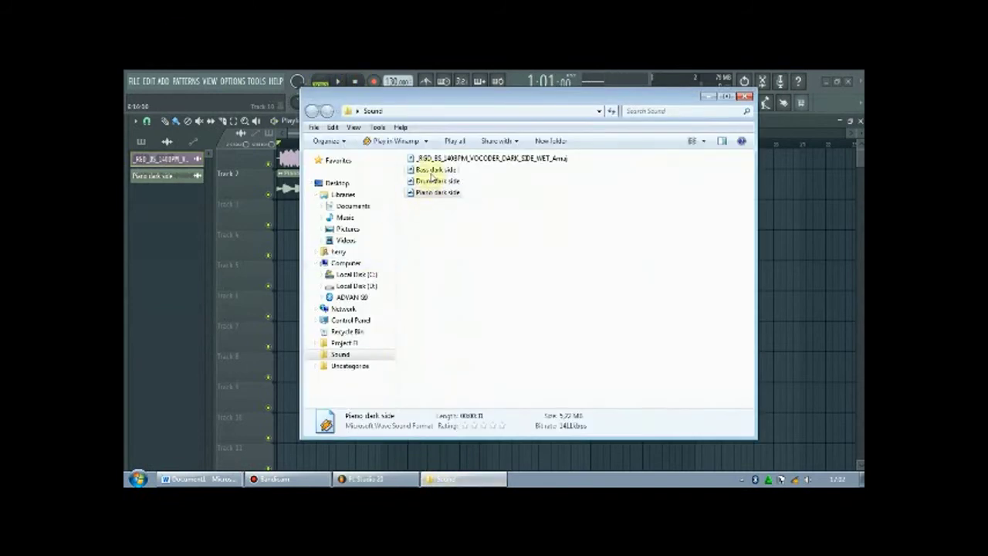
drag(433, 176, 320, 232)
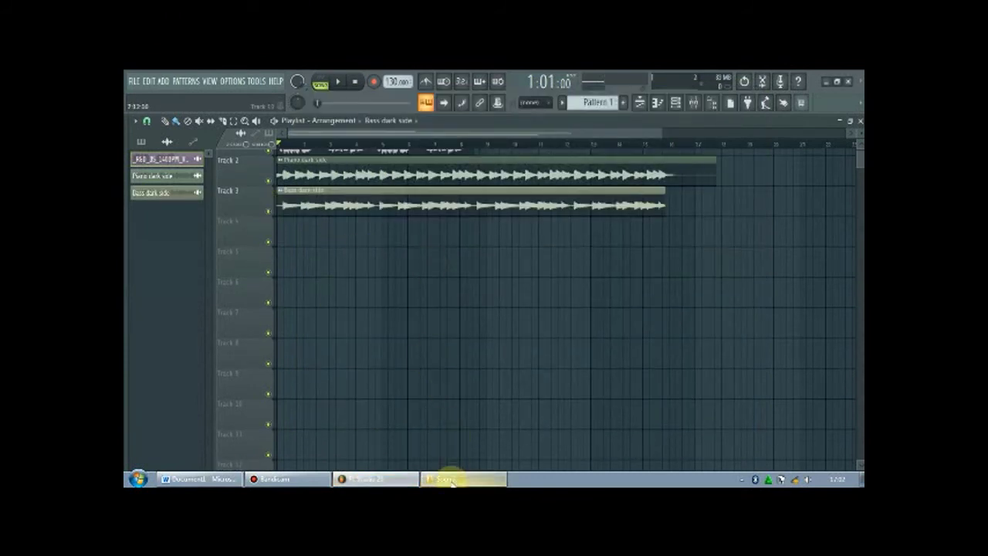
click(340, 82)
scroll(430, 288, up, 1)
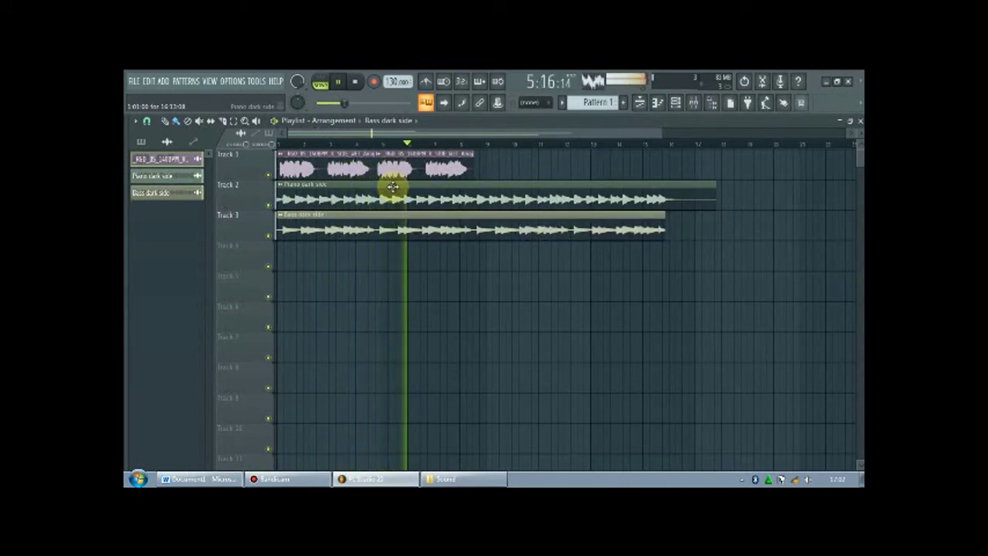
Step: Add the Drum dark side file at the start of Track 4 and trim the Piano dark side clip to end level with it
click(460, 479)
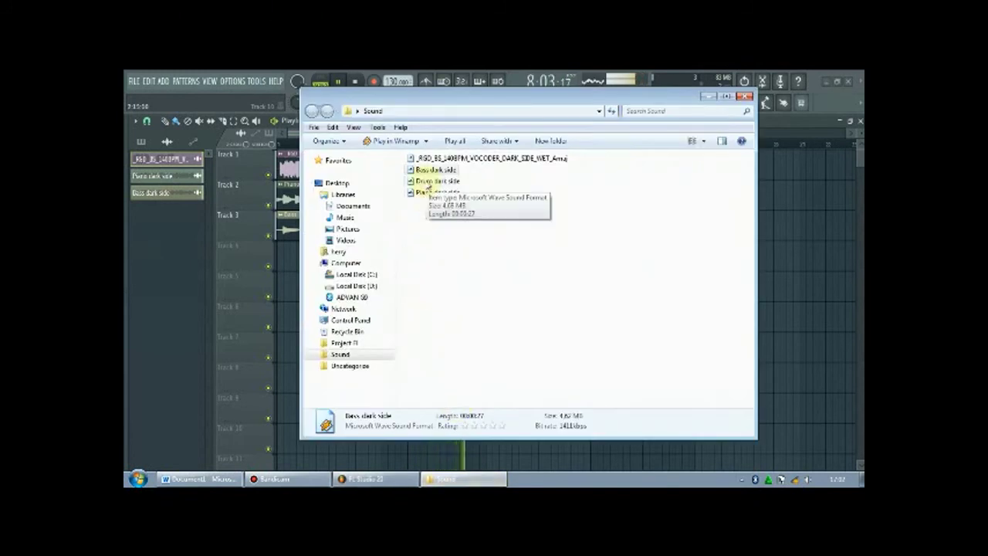
drag(421, 181, 281, 250)
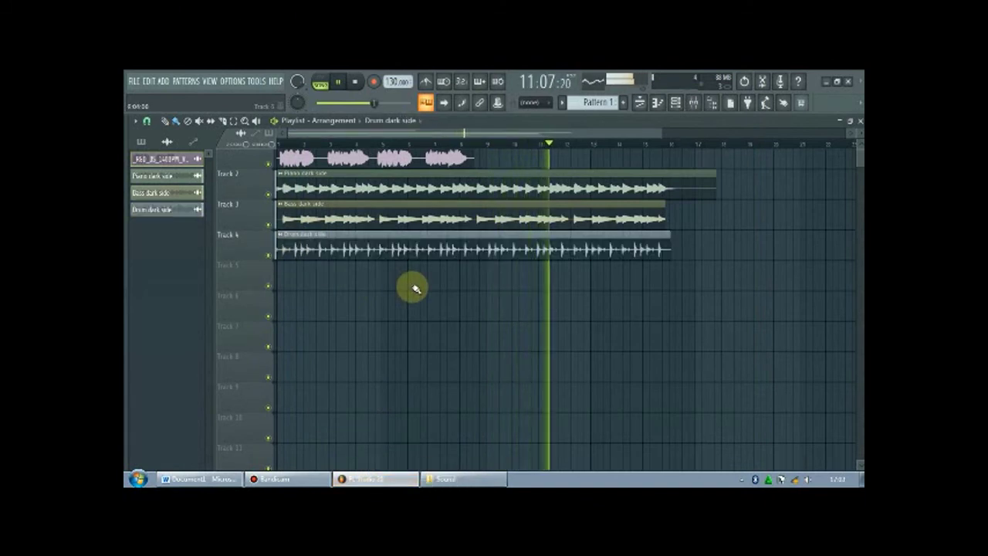
scroll(411, 286, up, 1)
drag(714, 197, 668, 200)
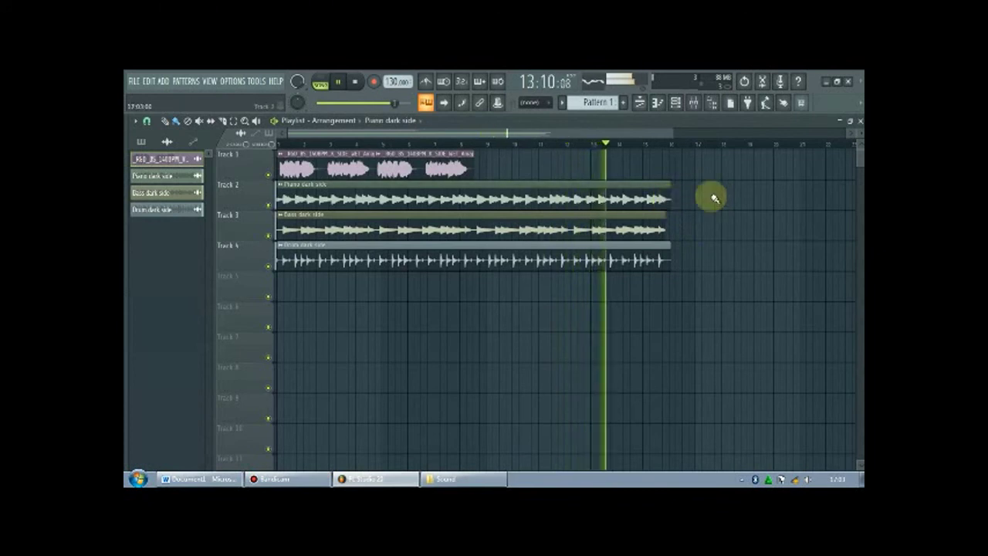